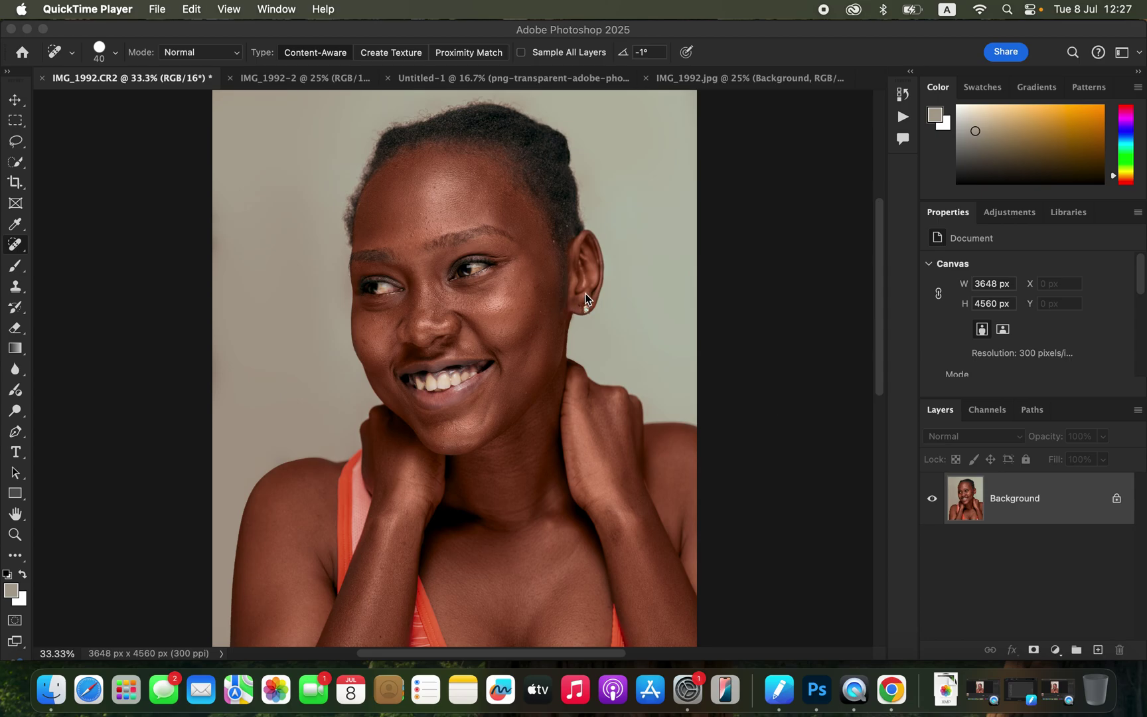
- Bring Photoshop, with the IMG_1992.CR2 portrait open, to the front
left_click(634, 33)
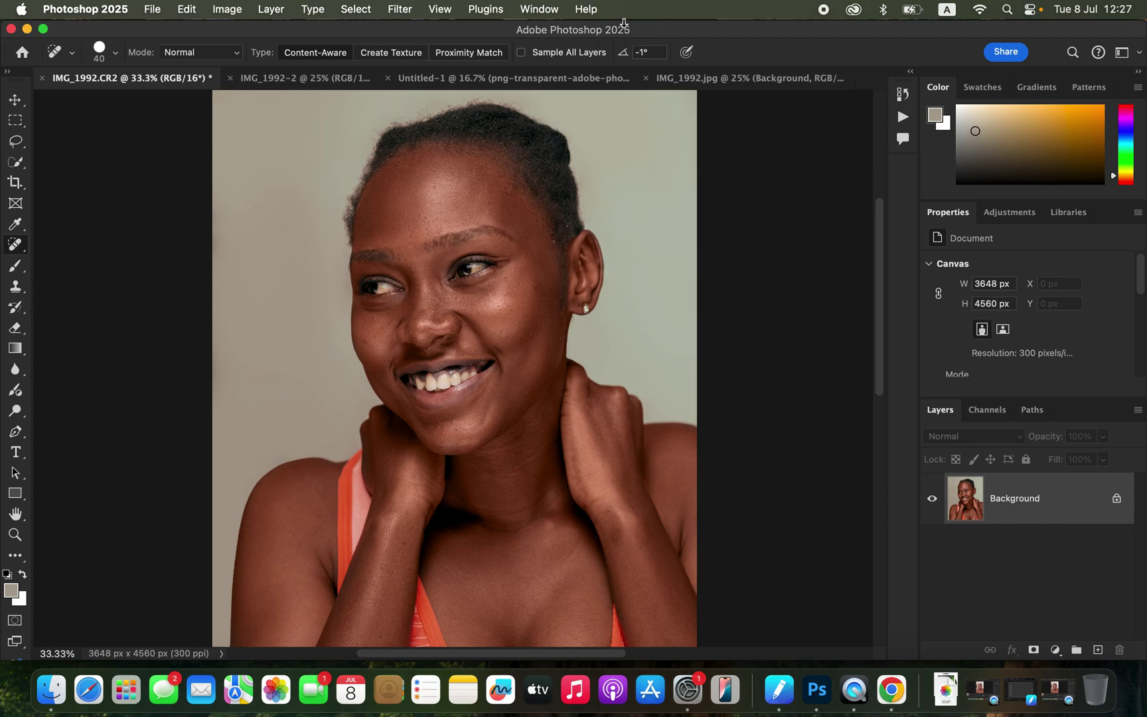
left_click(545, 8)
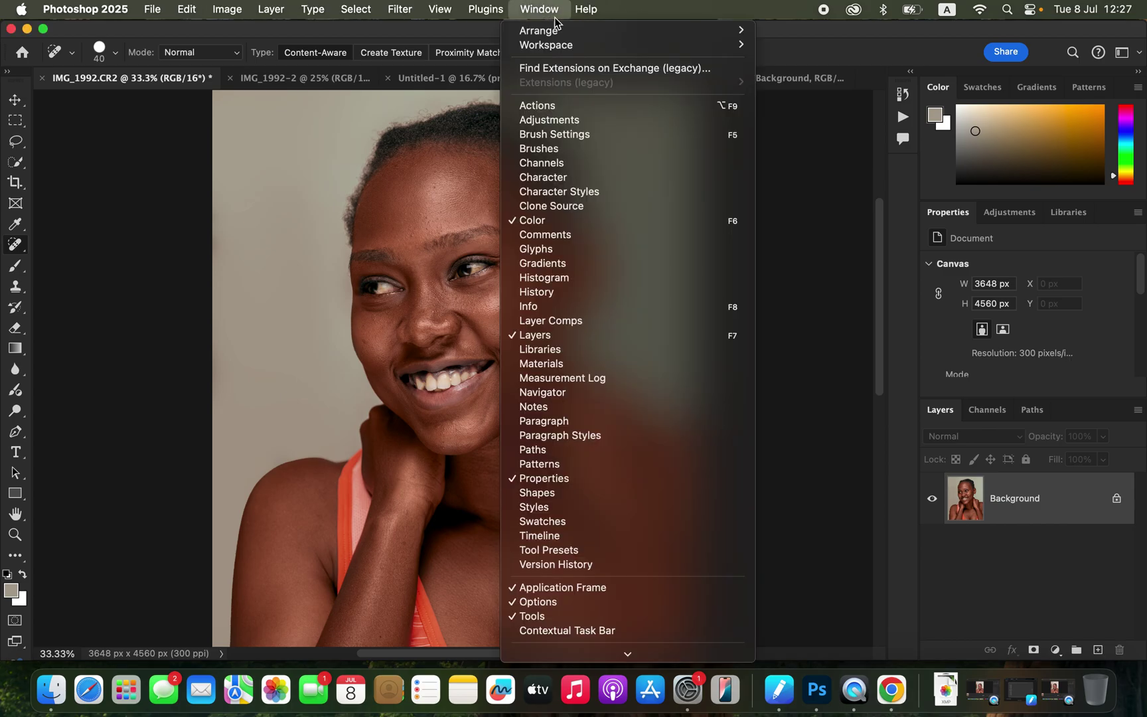
- Show the Actions panel, load the Play and Brush .atn action file, and expand the new set
left_click(560, 108)
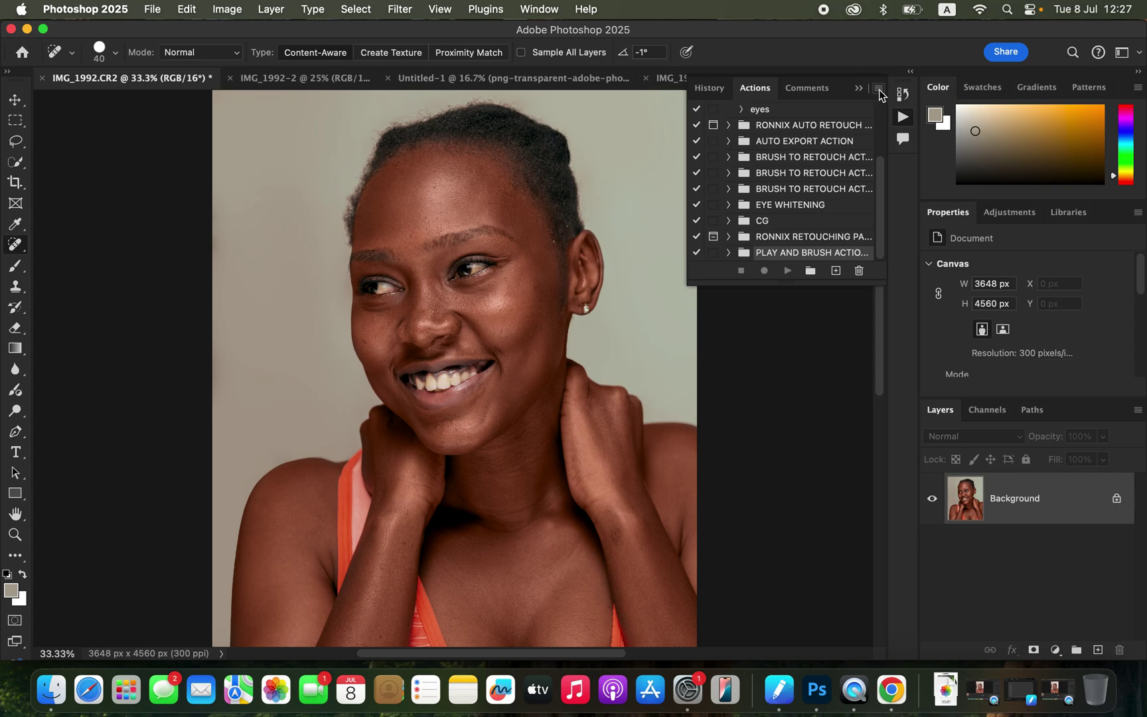
left_click(879, 91)
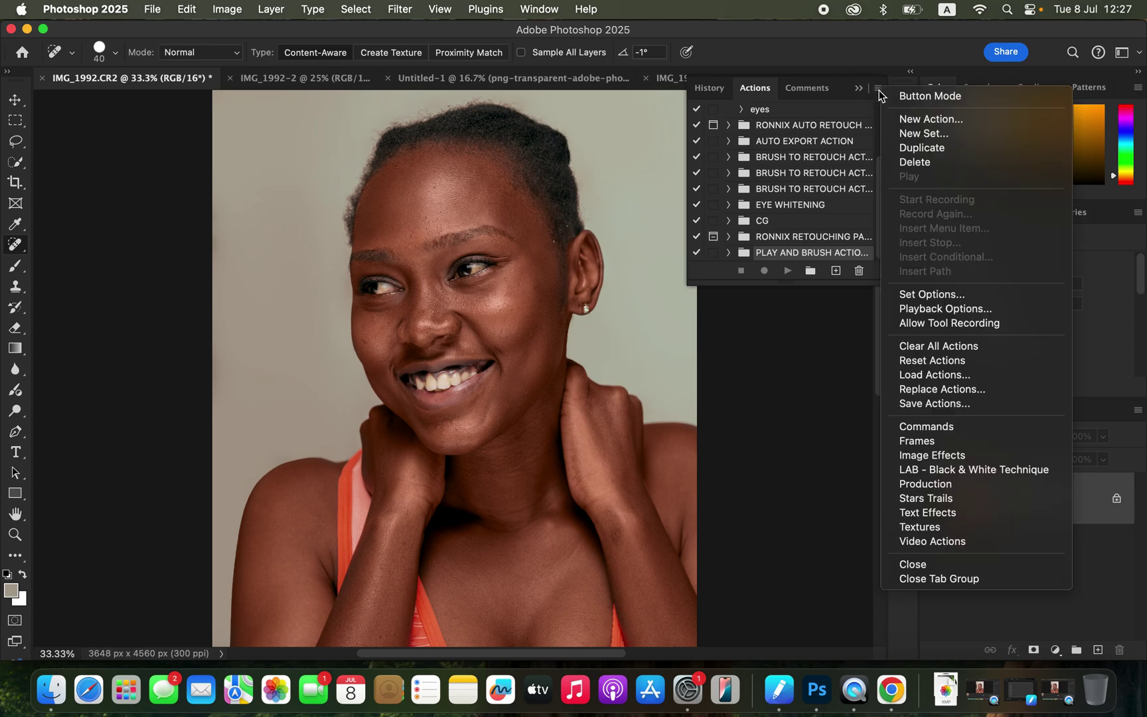
left_click(936, 376)
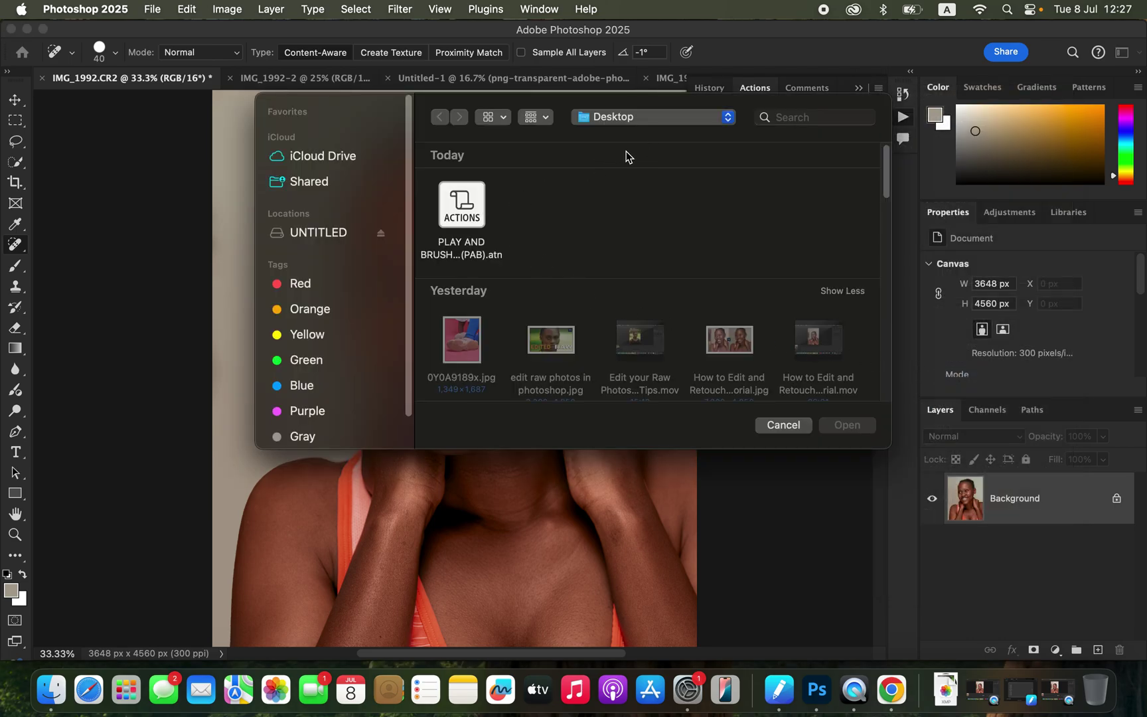
left_click(471, 212)
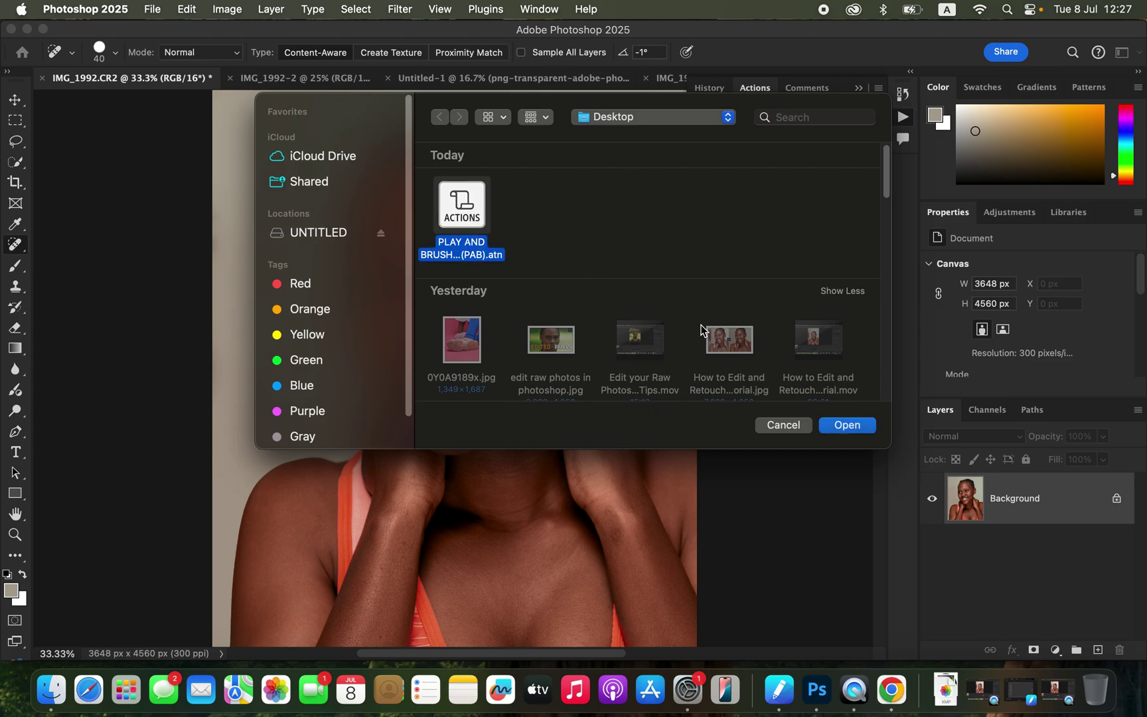
left_click(847, 428)
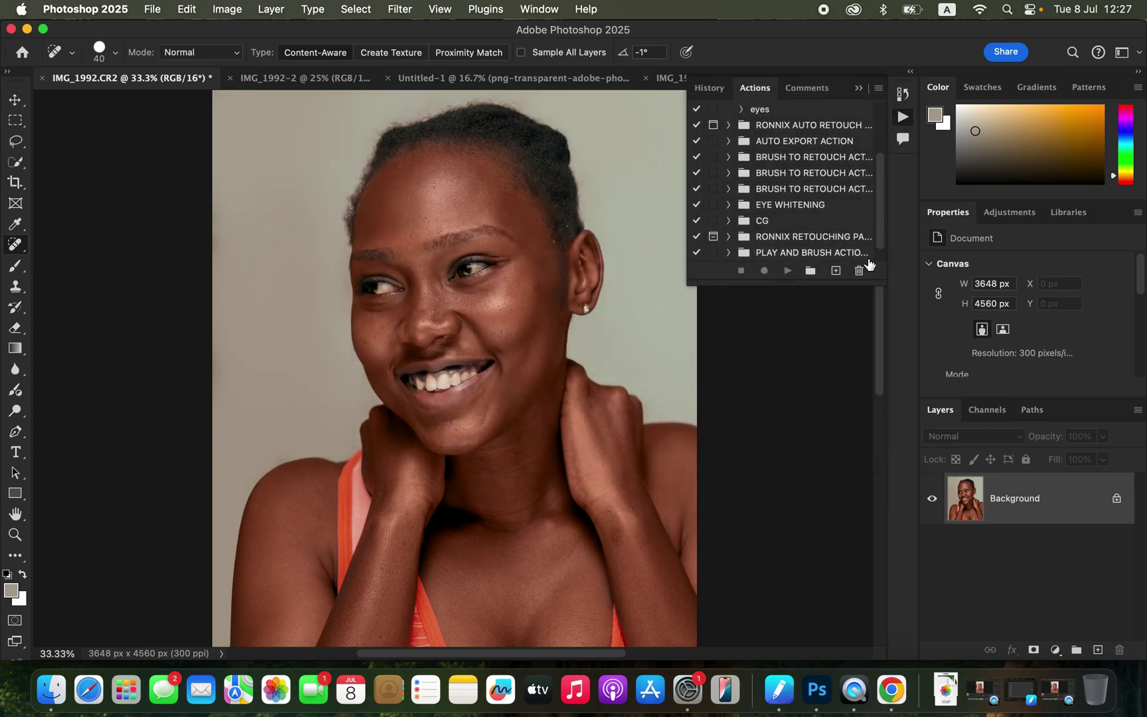
scroll(881, 237, "down", 1)
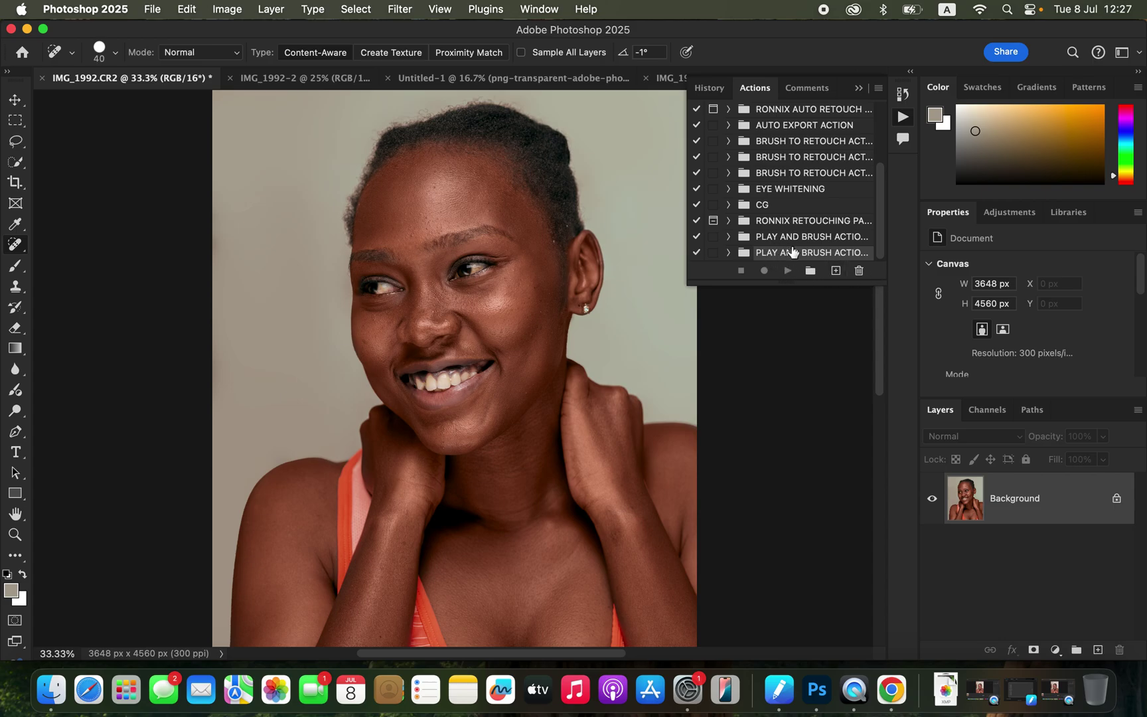
left_click(729, 253)
- Select the PAB CLOSE UP action in the Play and Brush set and run it
scroll(883, 234, "down", 1)
scroll(883, 236, "down", 2)
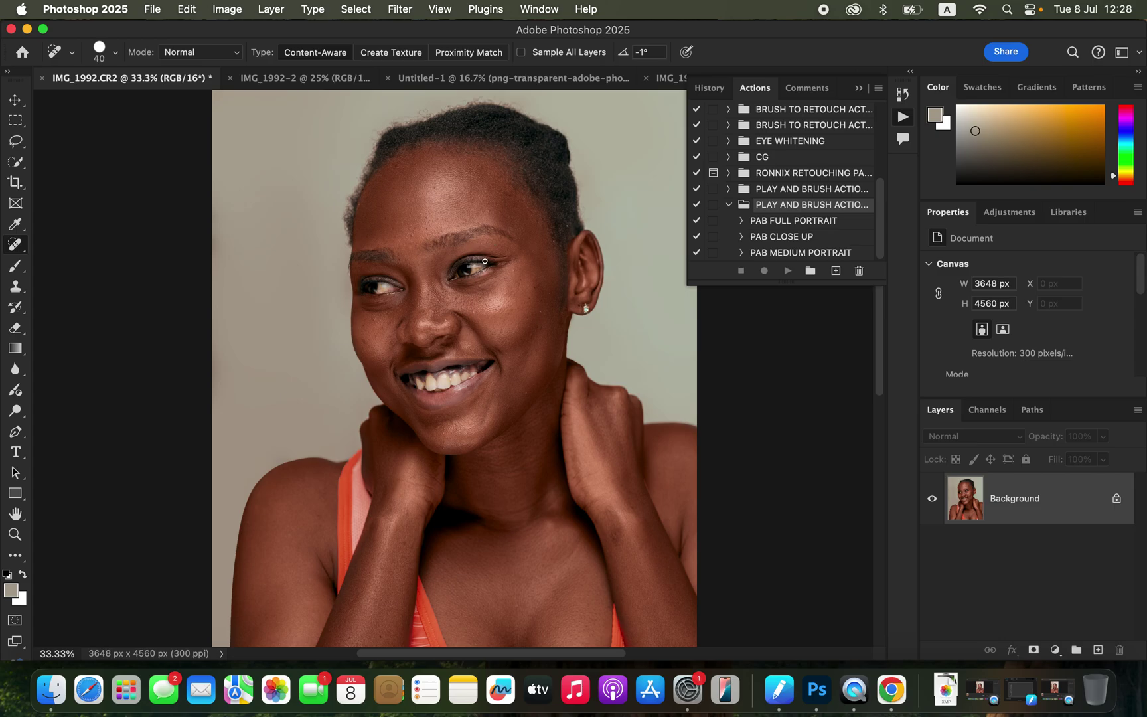
left_click(803, 241)
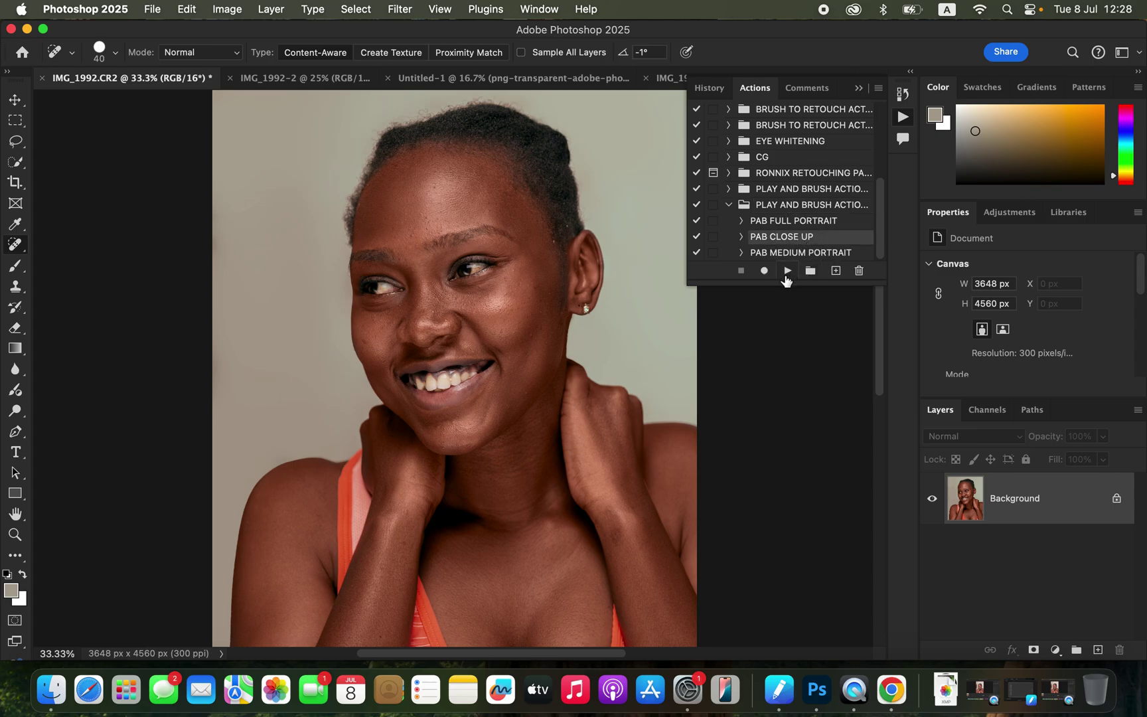
left_click(787, 272)
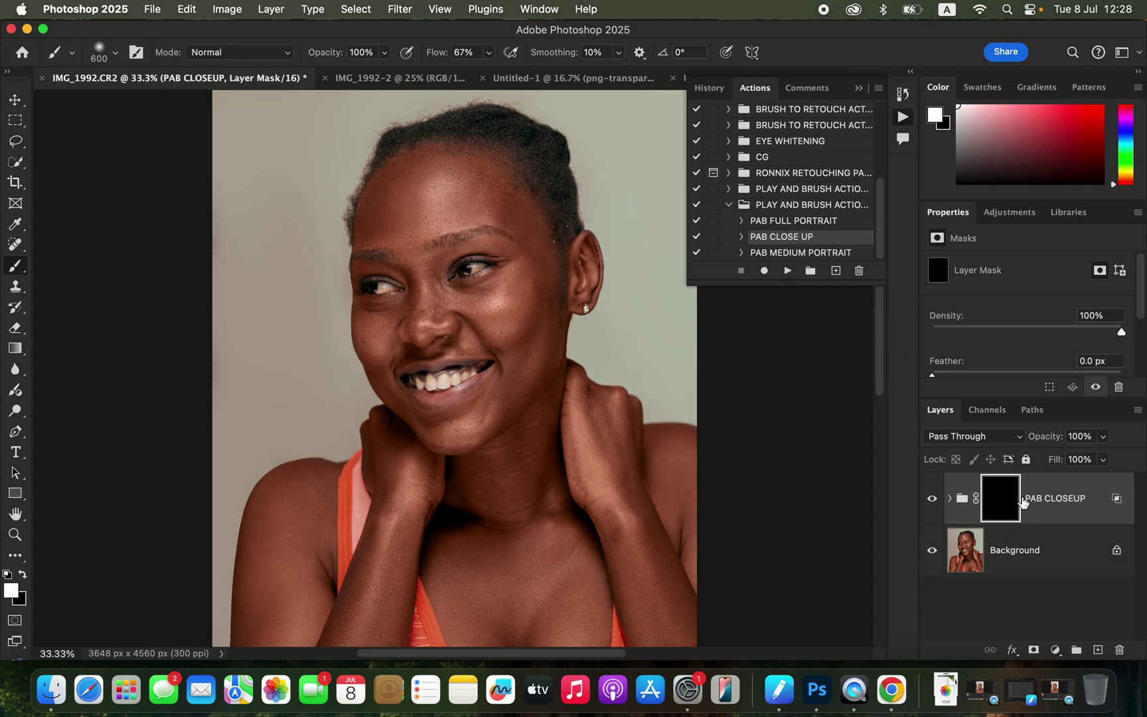
- Pick the Brush tool with a soft round tip and shrink it to 250 px
left_click(18, 268)
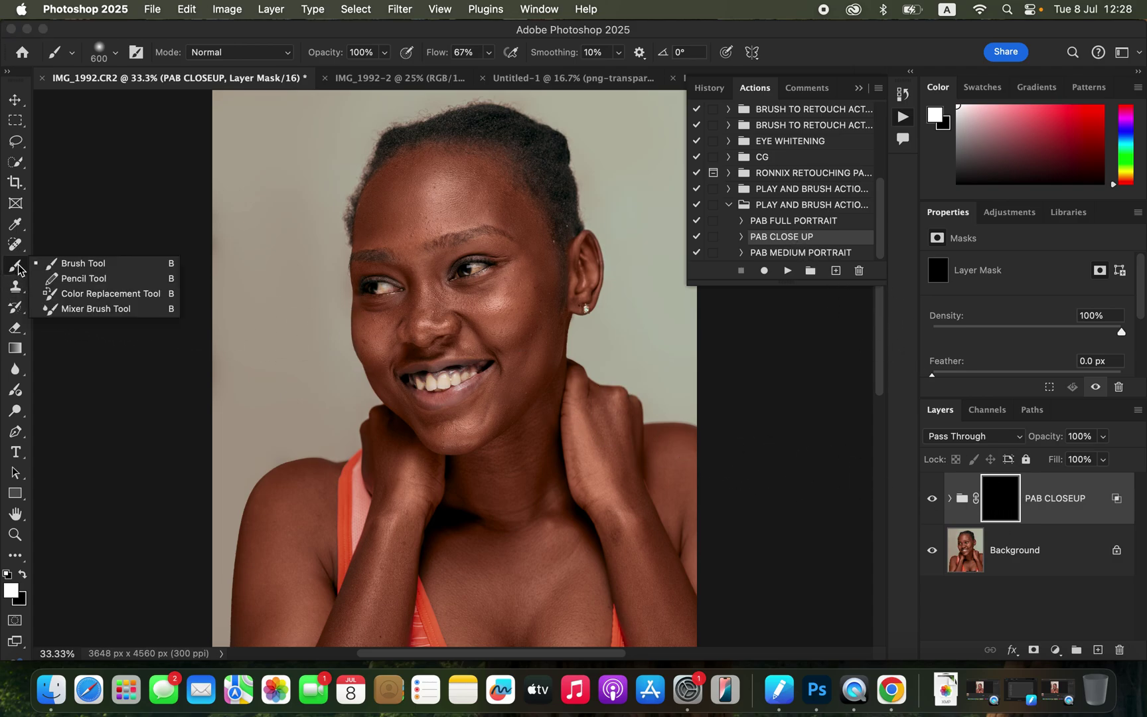
left_click(54, 266)
left_click(114, 54)
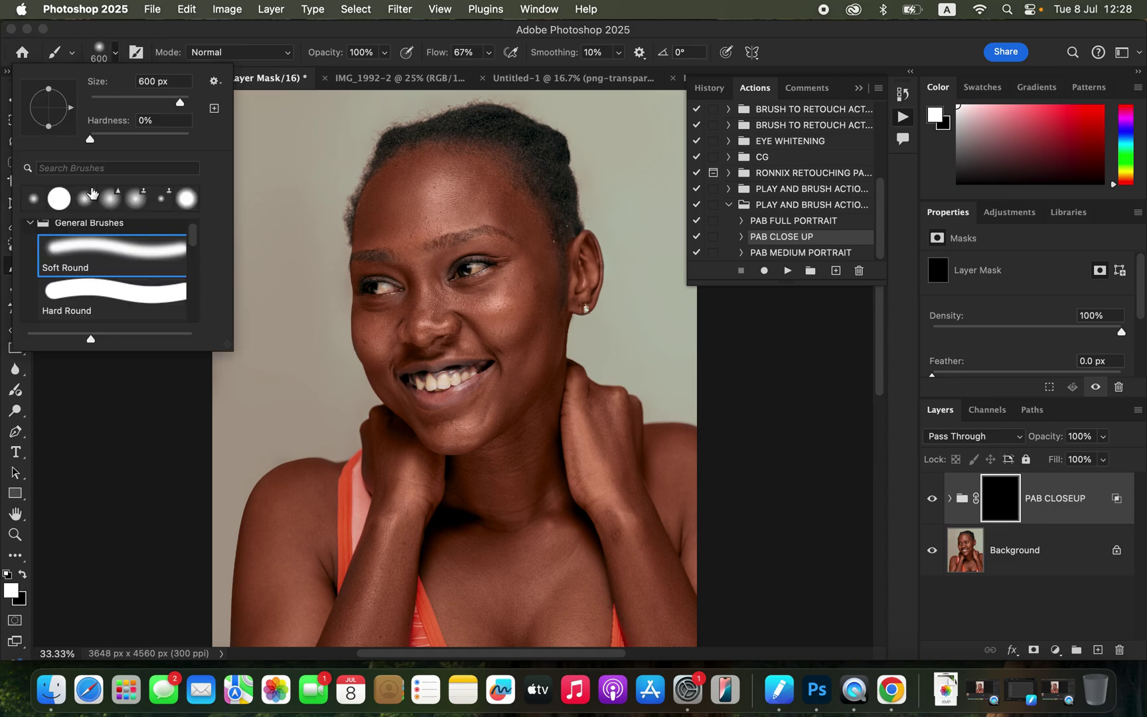
left_click(283, 35)
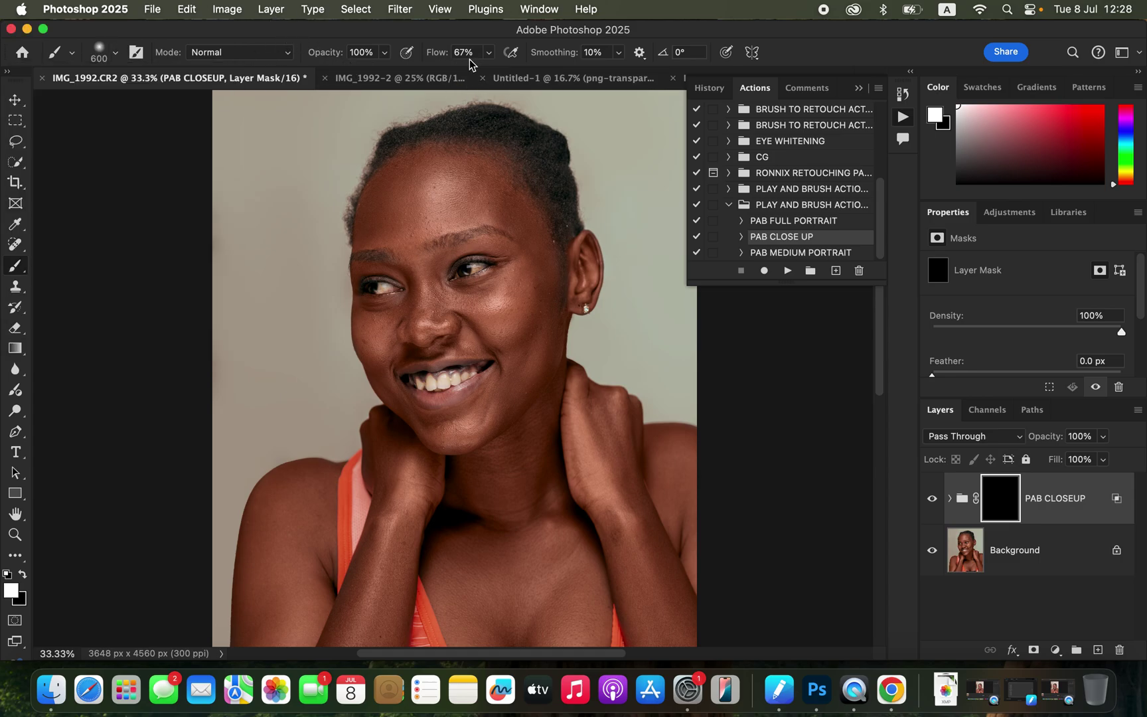
key("bracketleft")
key("bracketleft")
key("bracketleft")
key("bracketleft")
key("bracketleft")
key("bracketleft")
key("bracketleft")
- Swap the foreground and background colours so white is the painting colour
left_click(24, 575)
left_click(24, 575)
left_click(24, 576)
left_click(24, 576)
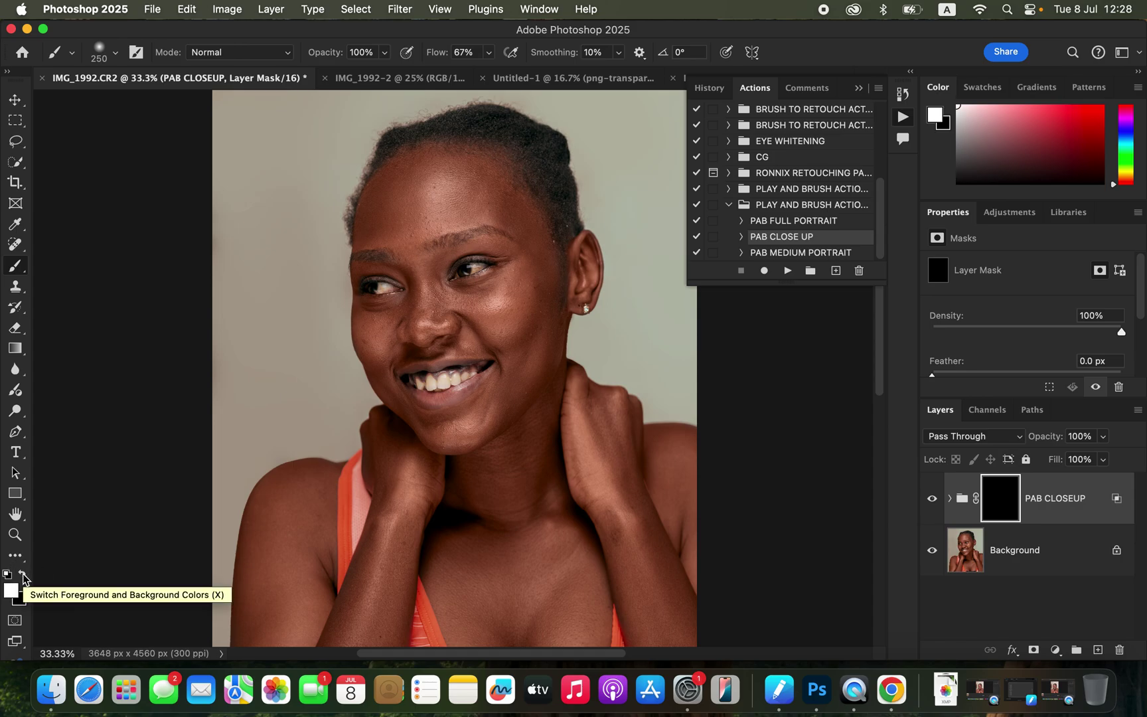
left_click(24, 577)
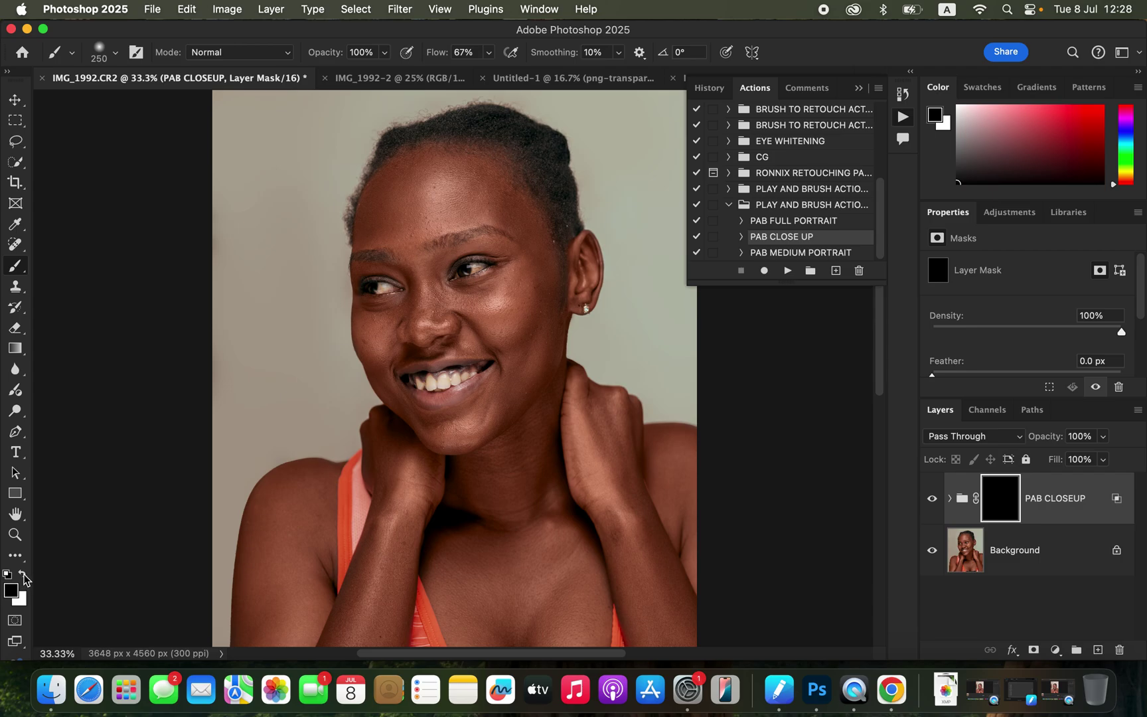
left_click(25, 576)
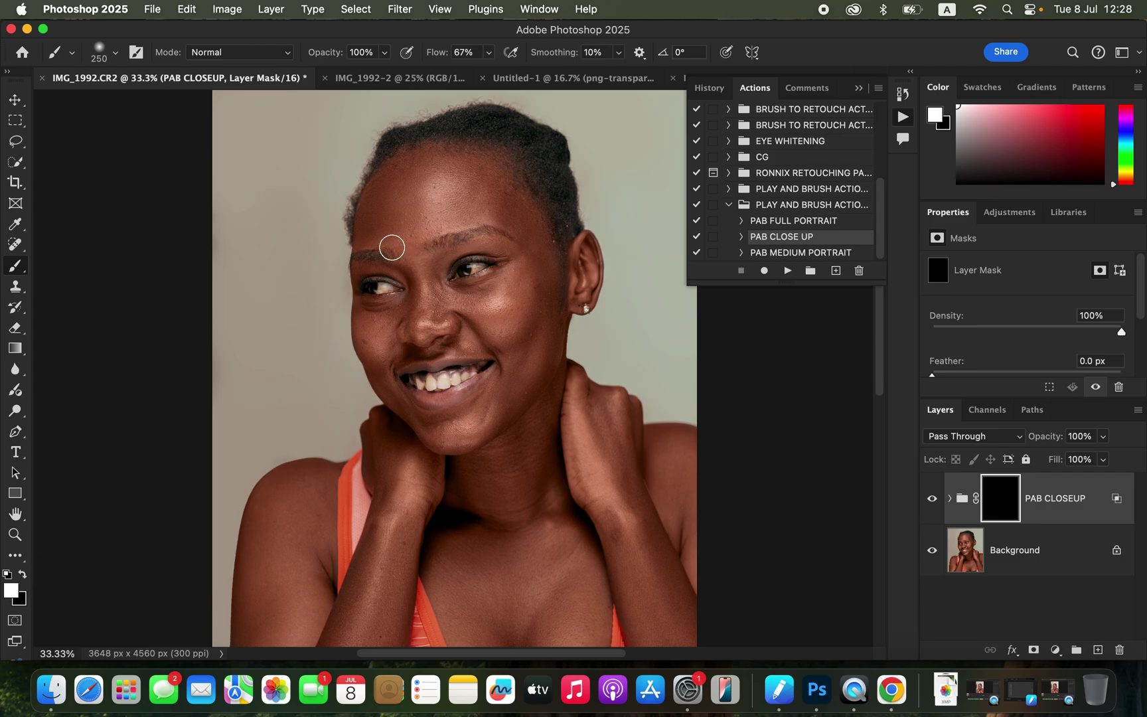
- Paint the mask white over the forehead, cheeks, chin and nose bridge, using 400, 200 and 150 px brushes
key("bracketright")
key("bracketright")
key("bracketright")
key("bracketright")
mouse_move(416, 191)
left_mouse_down()
mouse_move(397, 213)
mouse_move(412, 210)
mouse_move(416, 187)
mouse_move(478, 192)
mouse_move(431, 200)
mouse_move(461, 185)
mouse_move(490, 190)
mouse_move(537, 245)
mouse_move(538, 288)
mouse_move(523, 295)
mouse_move(532, 304)
mouse_move(539, 291)
mouse_move(520, 337)
mouse_move(523, 381)
mouse_move(528, 358)
mouse_move(504, 400)
mouse_move(453, 433)
mouse_move(527, 358)
mouse_move(525, 296)
left_mouse_up()
key("bracketleft")
key("bracketleft")
key("bracketleft")
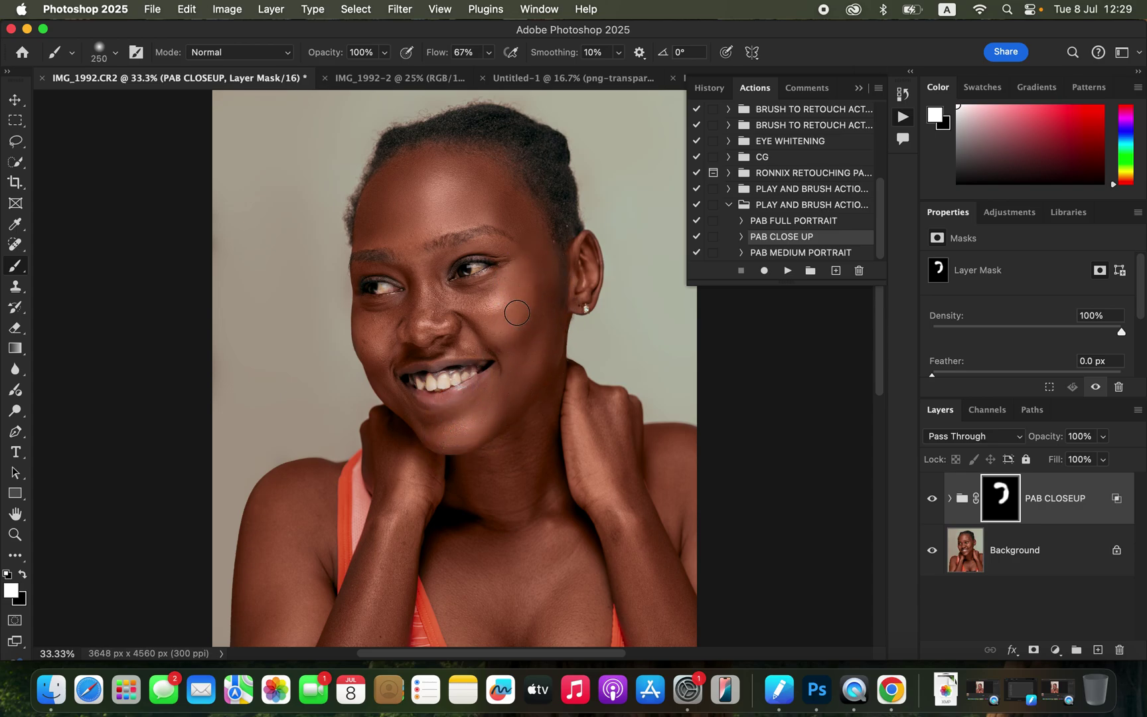
mouse_move(378, 326)
left_mouse_down()
mouse_move(371, 346)
mouse_move(383, 382)
left_mouse_up()
left_click_drag(428, 427, 439, 427)
mouse_move(409, 242)
left_mouse_down()
mouse_move(379, 204)
mouse_move(388, 229)
mouse_move(415, 210)
mouse_move(498, 212)
mouse_move(497, 173)
mouse_move(541, 277)
mouse_move(528, 305)
mouse_move(510, 308)
mouse_move(460, 302)
mouse_move(494, 290)
mouse_move(463, 297)
mouse_move(436, 279)
mouse_move(433, 317)
mouse_move(447, 258)
mouse_move(413, 289)
mouse_move(409, 331)
mouse_move(452, 315)
left_mouse_up()
key("bracketleft")
key("bracketleft")
key("bracketleft")
key("bracketleft")
left_click_drag(444, 296, 435, 272)
mouse_move(385, 313)
left_mouse_down()
mouse_move(391, 396)
mouse_move(422, 427)
mouse_move(458, 435)
mouse_move(434, 439)
mouse_move(450, 451)
mouse_move(498, 426)
mouse_move(507, 404)
mouse_move(498, 356)
mouse_move(455, 350)
mouse_move(491, 351)
mouse_move(475, 340)
mouse_move(375, 351)
left_mouse_up()
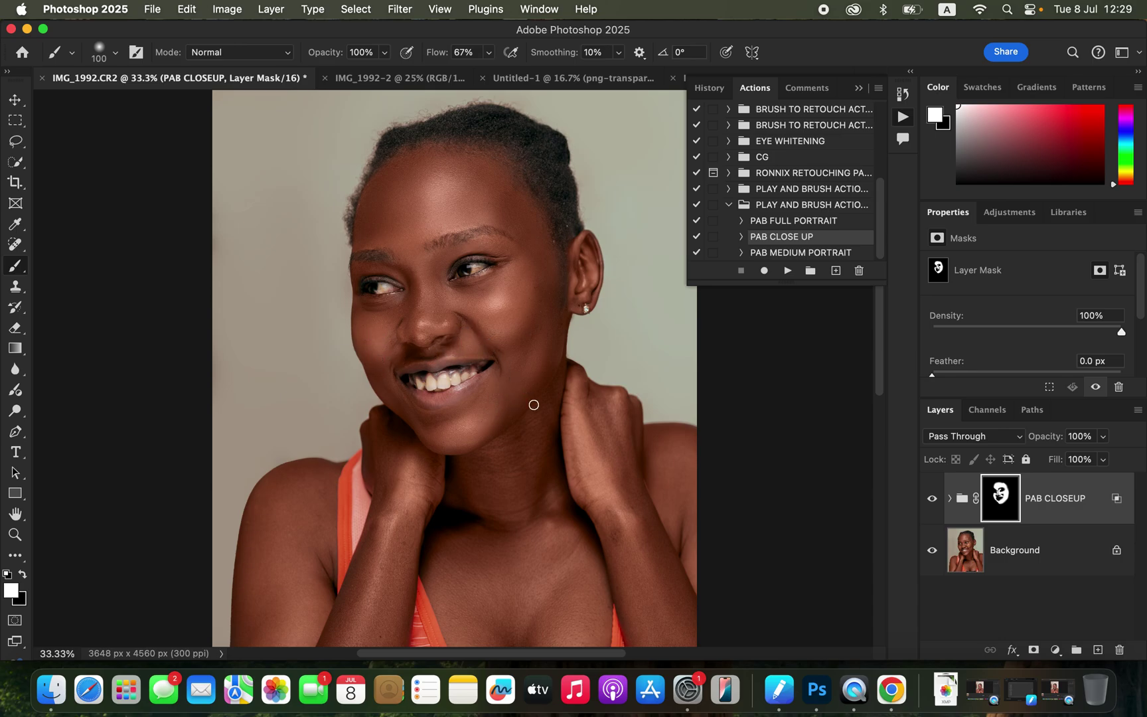
- With a 250 px brush, paint the neck, chest, arm, brow and chin into the mask
key("bracketright")
key("bracketright")
key("bracketright")
key("bracketright")
key("bracketright")
mouse_move(490, 521)
left_mouse_down()
mouse_move(520, 453)
mouse_move(534, 456)
mouse_move(512, 472)
mouse_move(489, 468)
mouse_move(549, 464)
mouse_move(531, 552)
mouse_move(476, 534)
mouse_move(453, 567)
mouse_move(476, 638)
mouse_move(488, 595)
mouse_move(509, 590)
mouse_move(533, 626)
mouse_move(543, 546)
mouse_move(557, 636)
mouse_move(580, 559)
mouse_move(557, 533)
mouse_move(529, 595)
mouse_move(523, 532)
mouse_move(494, 476)
mouse_move(460, 486)
mouse_move(551, 490)
mouse_move(585, 429)
mouse_move(613, 475)
mouse_move(623, 535)
mouse_move(614, 551)
mouse_move(654, 630)
mouse_move(626, 507)
mouse_move(608, 534)
mouse_move(649, 618)
mouse_move(609, 420)
mouse_move(586, 423)
mouse_move(666, 461)
mouse_move(680, 494)
mouse_move(403, 527)
mouse_move(367, 604)
mouse_move(401, 485)
left_mouse_up()
mouse_move(300, 564)
left_mouse_down()
mouse_move(314, 604)
mouse_move(308, 570)
mouse_move(268, 564)
mouse_move(270, 544)
mouse_move(269, 647)
mouse_move(303, 565)
mouse_move(315, 491)
mouse_move(281, 509)
left_mouse_up()
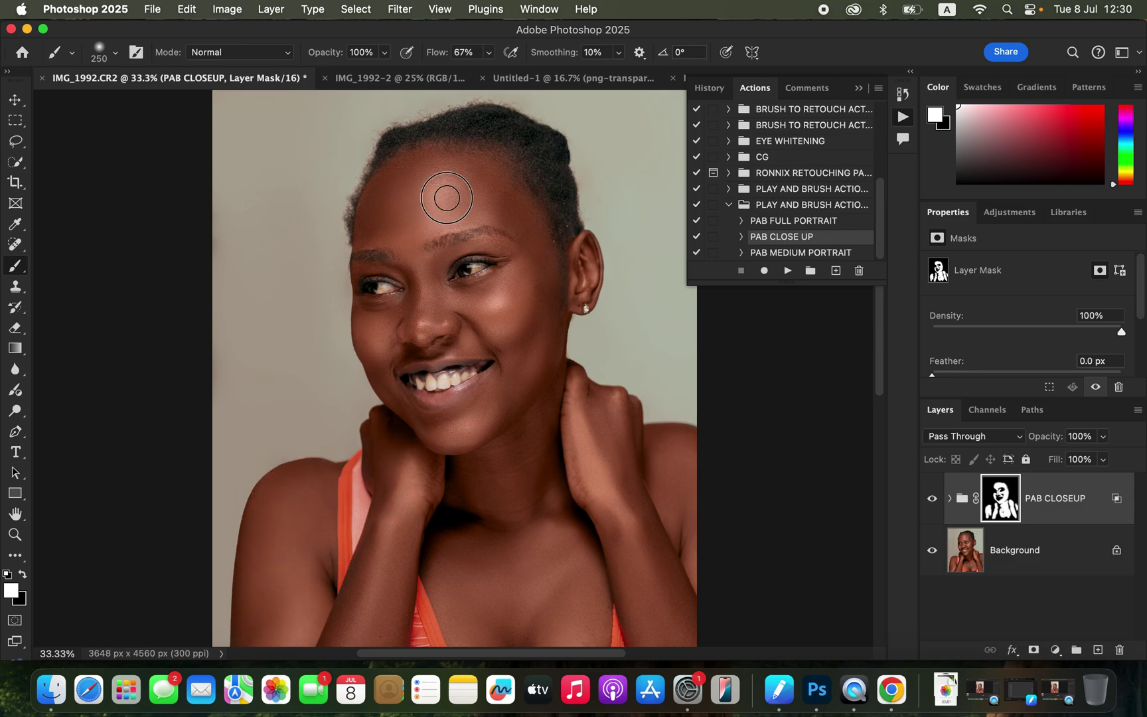
left_click_drag(456, 169, 528, 220)
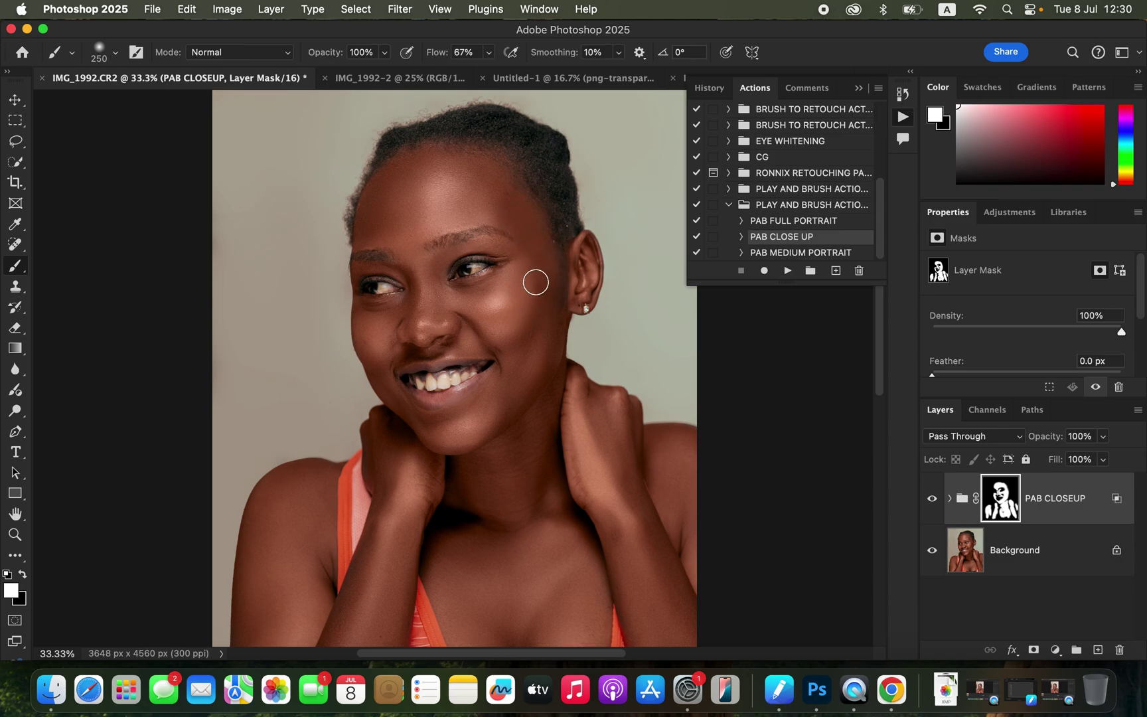
mouse_move(463, 431)
left_mouse_down()
mouse_move(442, 431)
mouse_move(451, 444)
left_mouse_up()
mouse_move(528, 432)
left_mouse_down()
mouse_move(549, 409)
mouse_move(538, 436)
left_mouse_up()
- Toggle the retouch group to compare, zoom to 50% and paint in the skin near the left eye
left_click(933, 510)
left_click(933, 509)
left_click(932, 509)
left_click(931, 508)
key("super+equal")
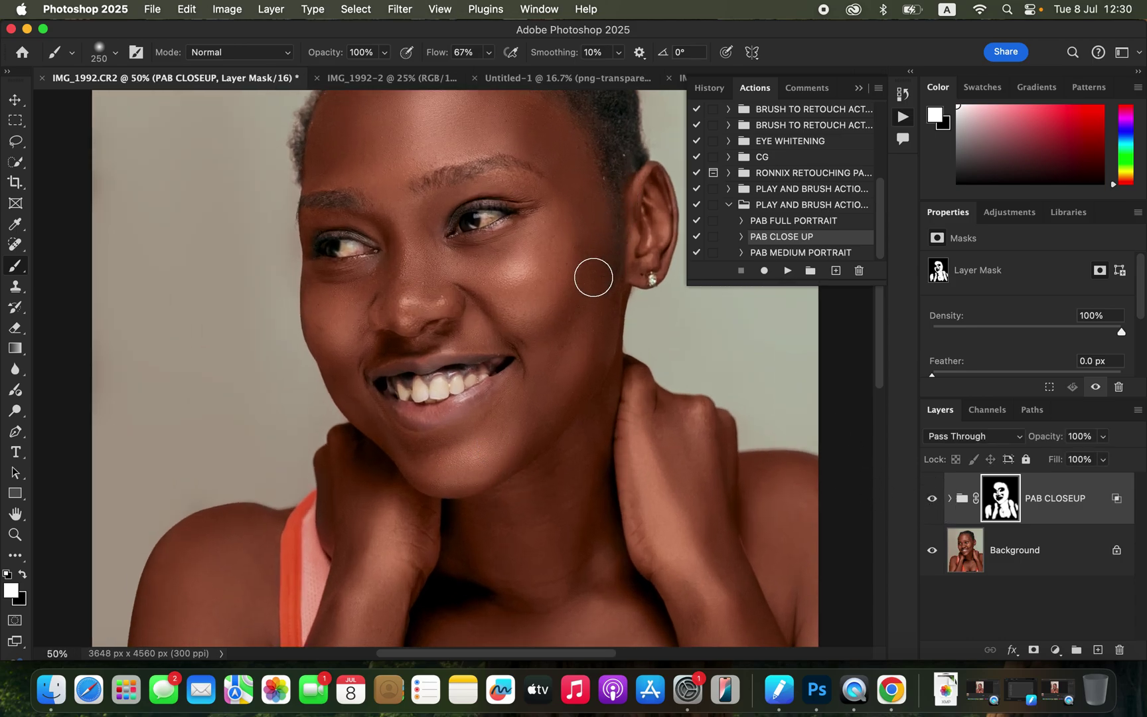
mouse_move(356, 286)
left_mouse_down()
mouse_move(555, 248)
mouse_move(544, 241)
mouse_move(561, 228)
mouse_move(561, 155)
mouse_move(589, 217)
left_mouse_up()
- Expand PAB CLOSEUP and set Layer 1 copy's High Pass smart filter radius to 1.7 pixels
left_click(951, 499)
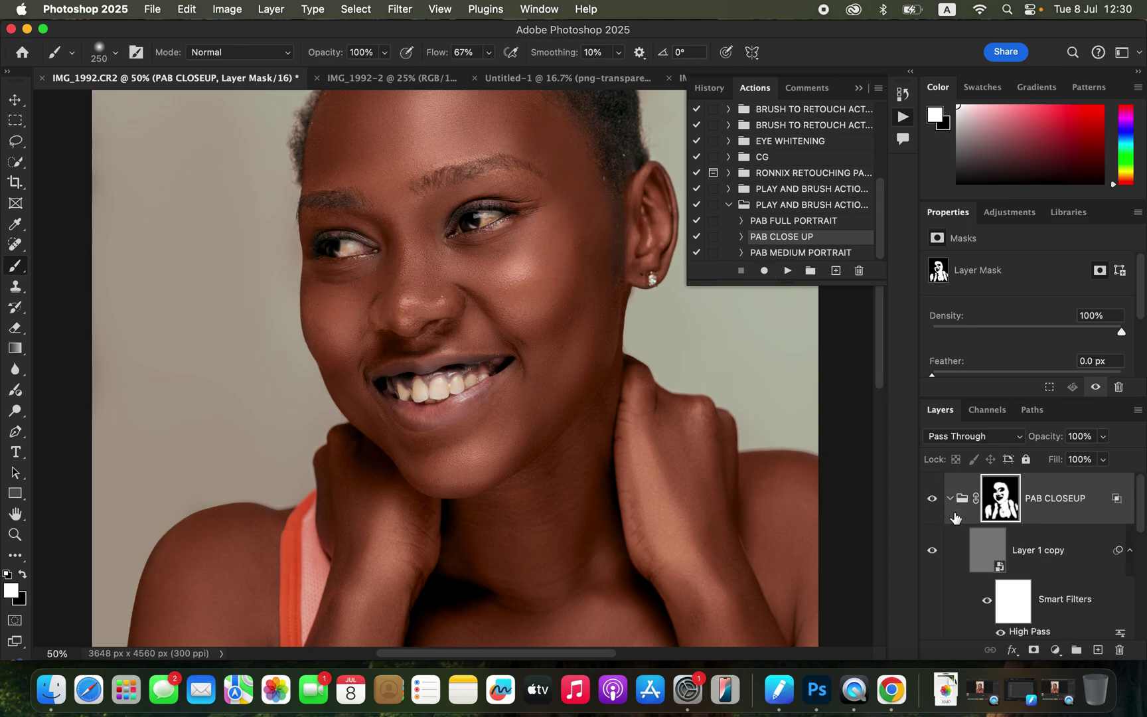
left_click(1140, 535)
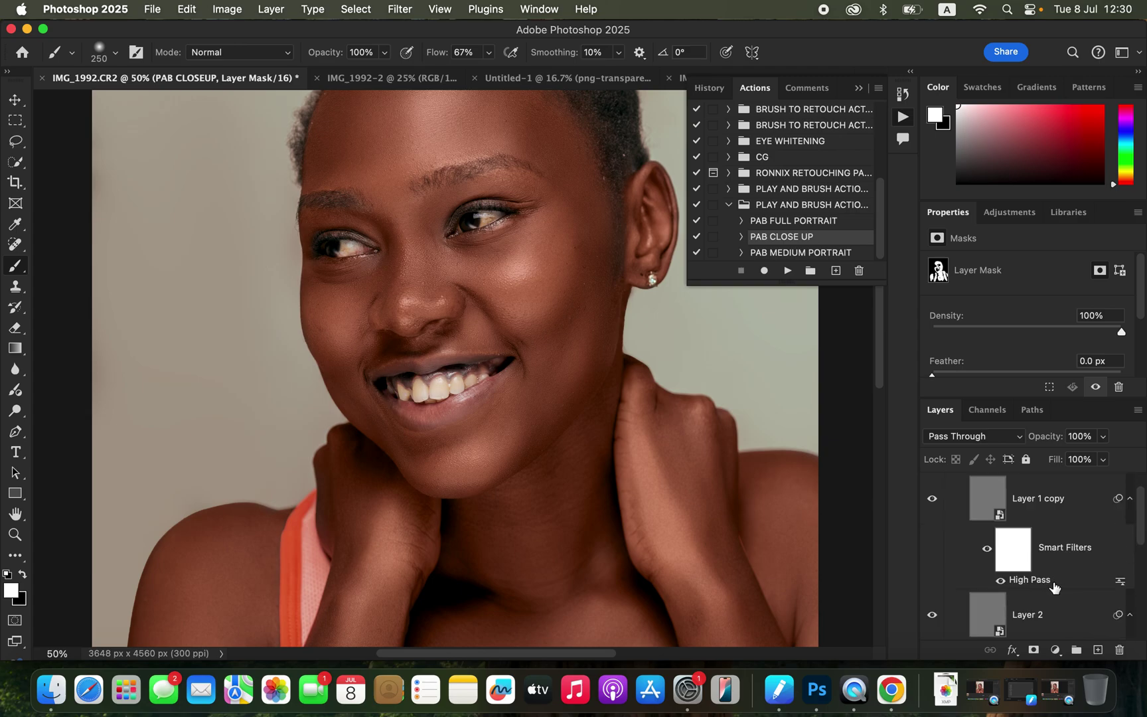
double_click(1055, 587)
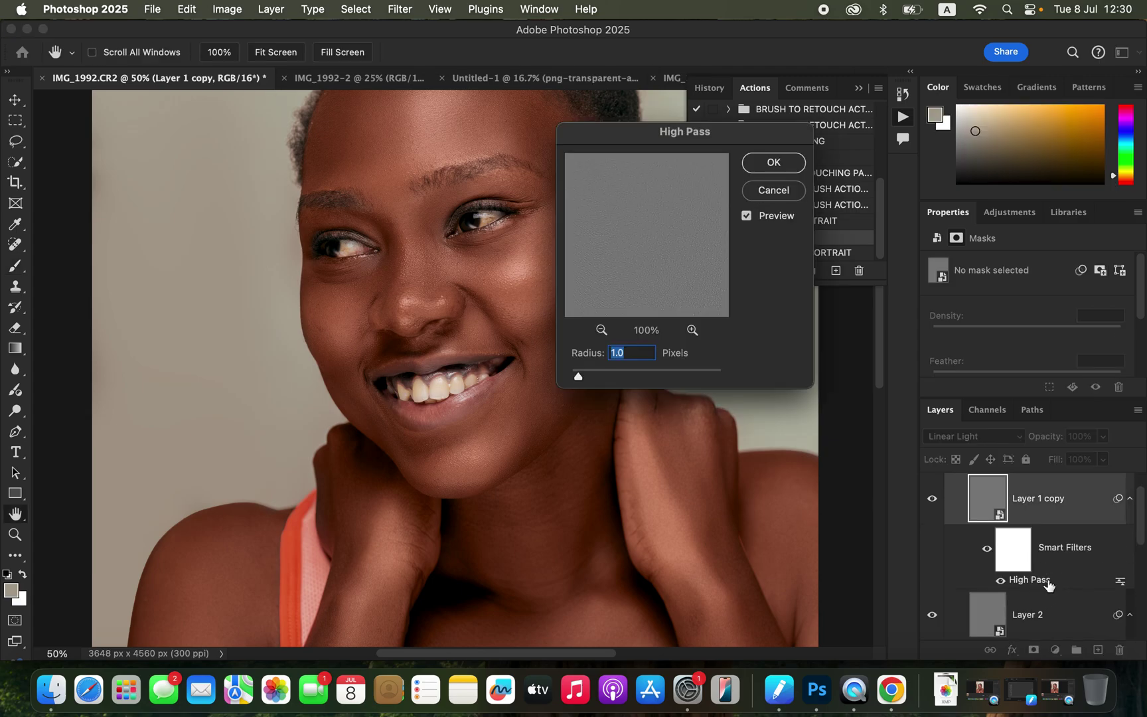
left_click_drag(692, 137, 760, 130)
left_click_drag(650, 368, 655, 371)
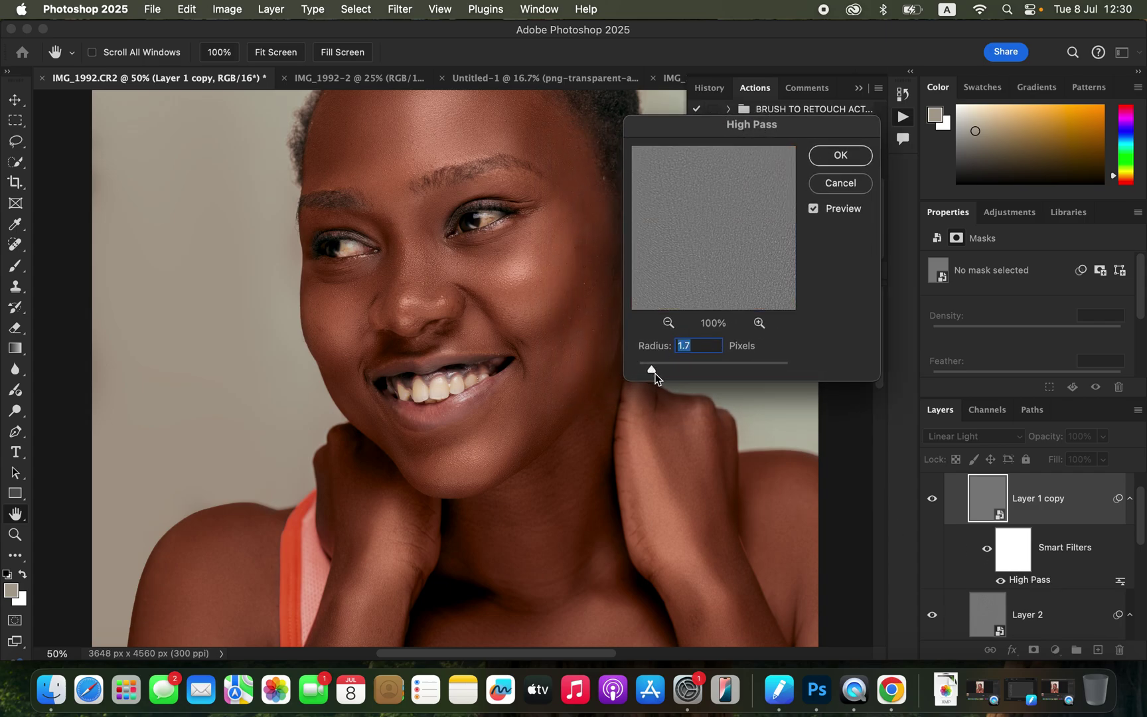
left_click(836, 155)
key("super+minus")
key("super+minus")
key("super+plus")
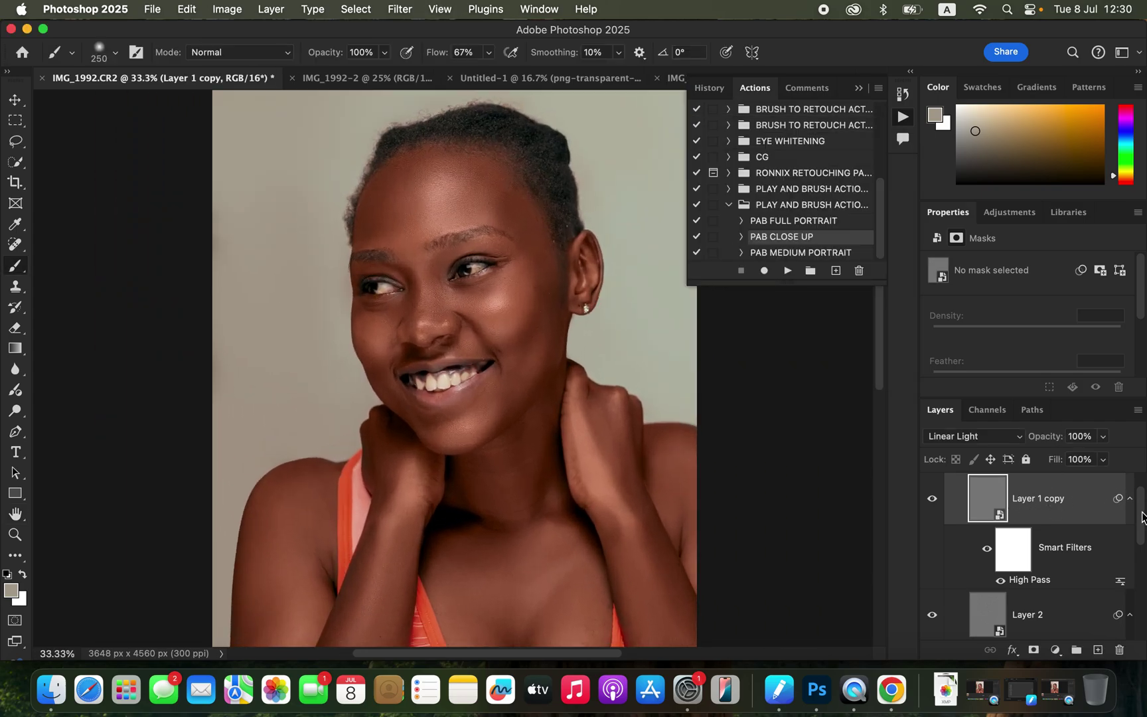
- Collapse the PAB CLOSEUP group and toggle its visibility off and on to compare before and after
scroll(1144, 518, "up", 2)
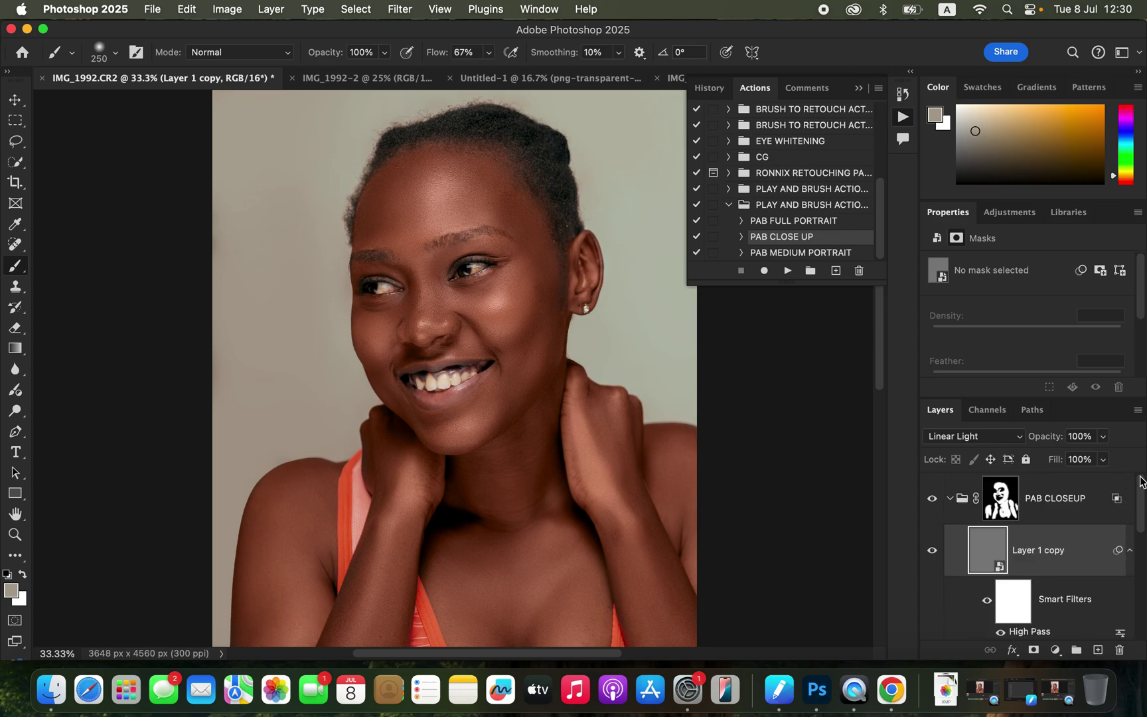
left_click(951, 499)
left_click(934, 506)
left_click(934, 508)
left_click(935, 508)
left_click(935, 510)
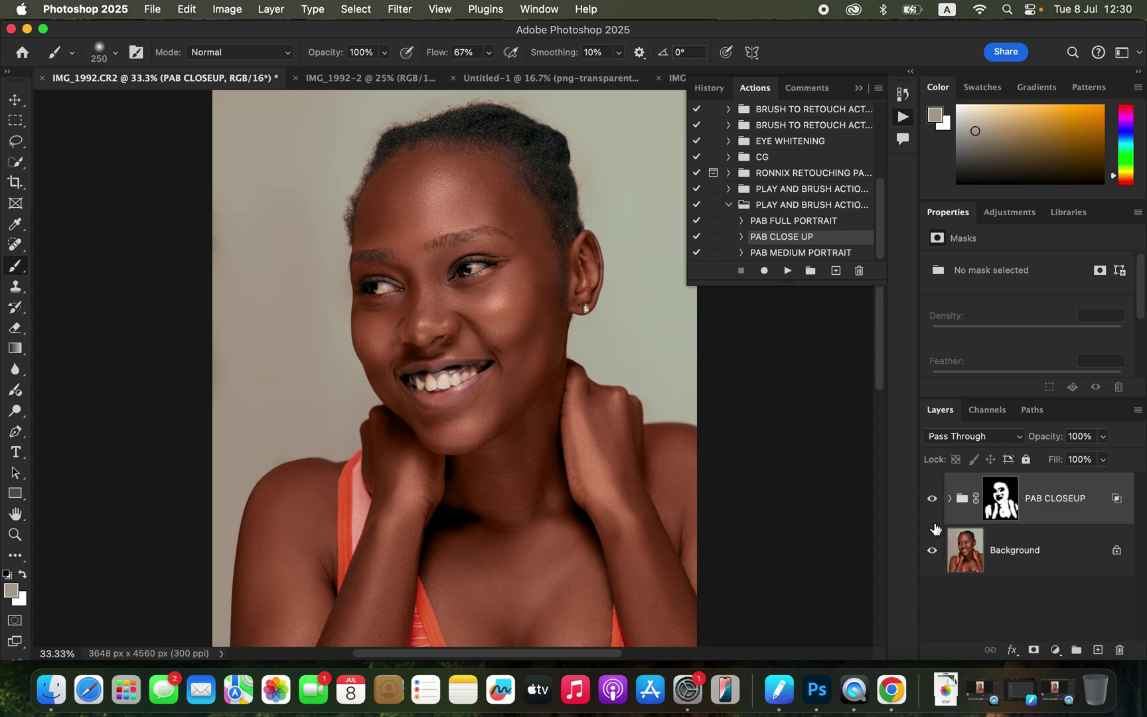
left_click(931, 502)
left_click(932, 501)
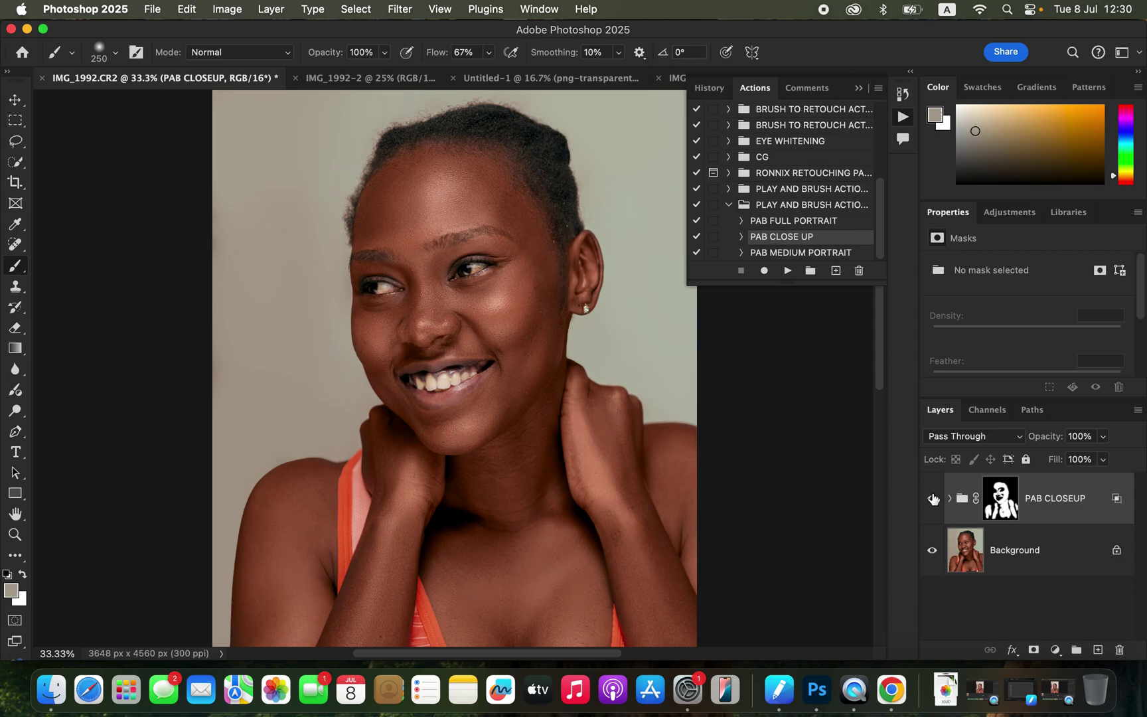